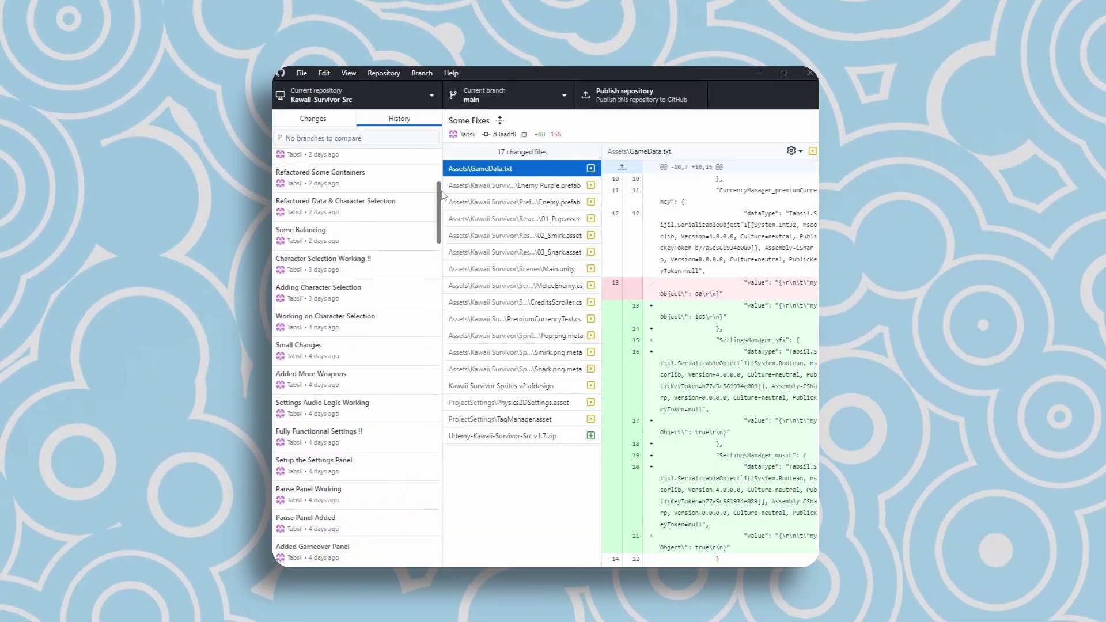
# Step: View the 'Refactored Data & Character Selection' commit, then the 'Working on Stat Container Refactor' commit
pyautogui.click(414, 206)
pyautogui.moveTo(439, 221); pyautogui.dragTo(432, 407)
pyautogui.click(425, 279)
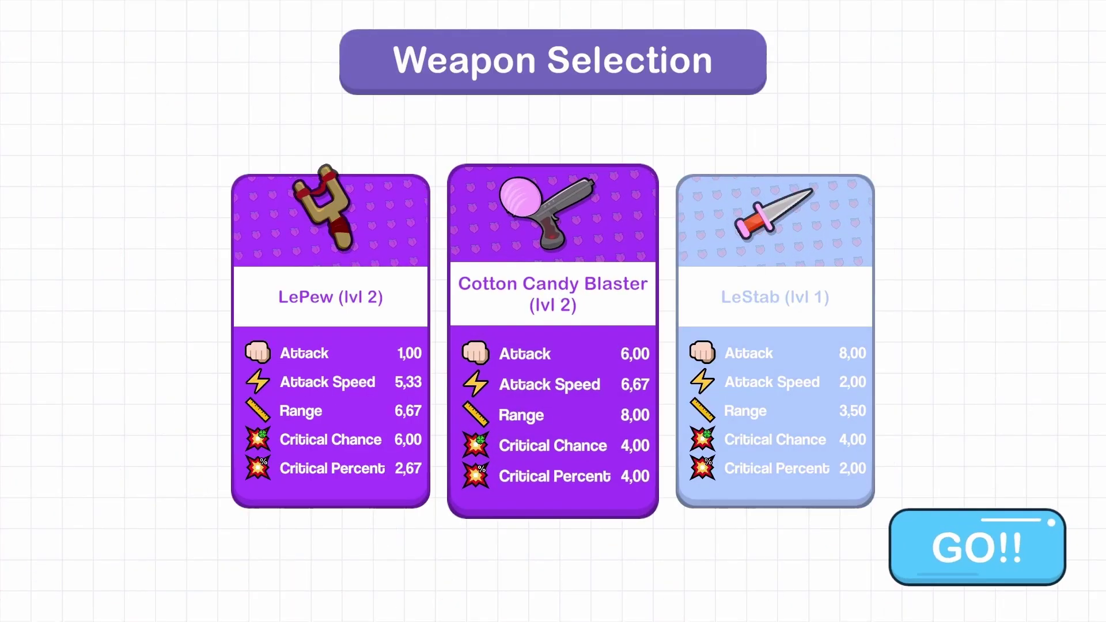
# Step: Start the run with the chosen weapon and inspect the Clover and another inventory item
pyautogui.press('Return')
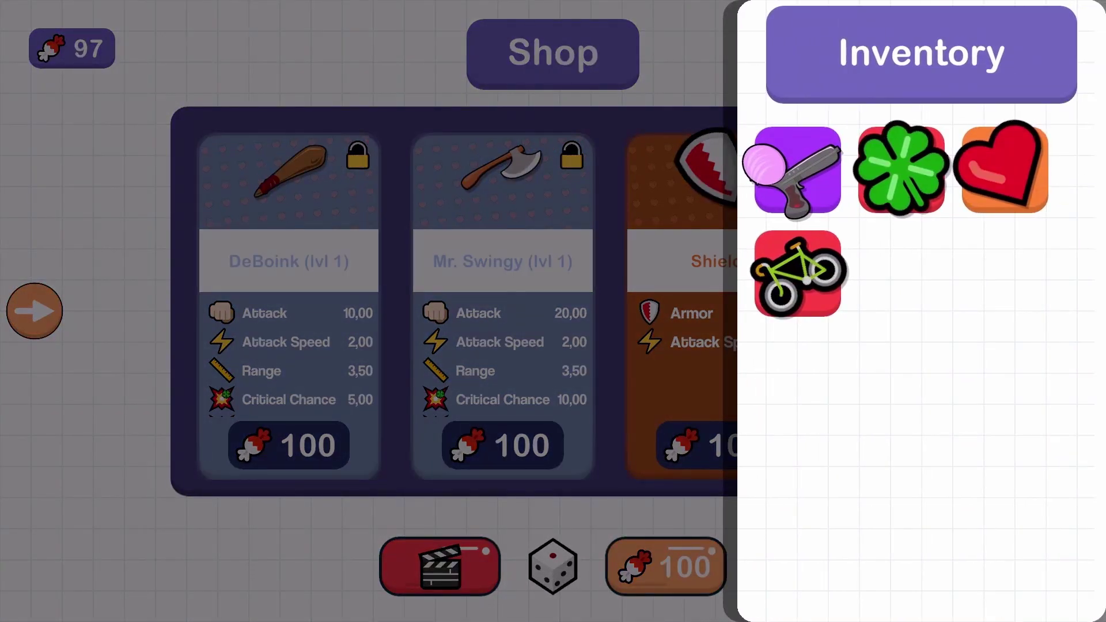
pyautogui.click(901, 170)
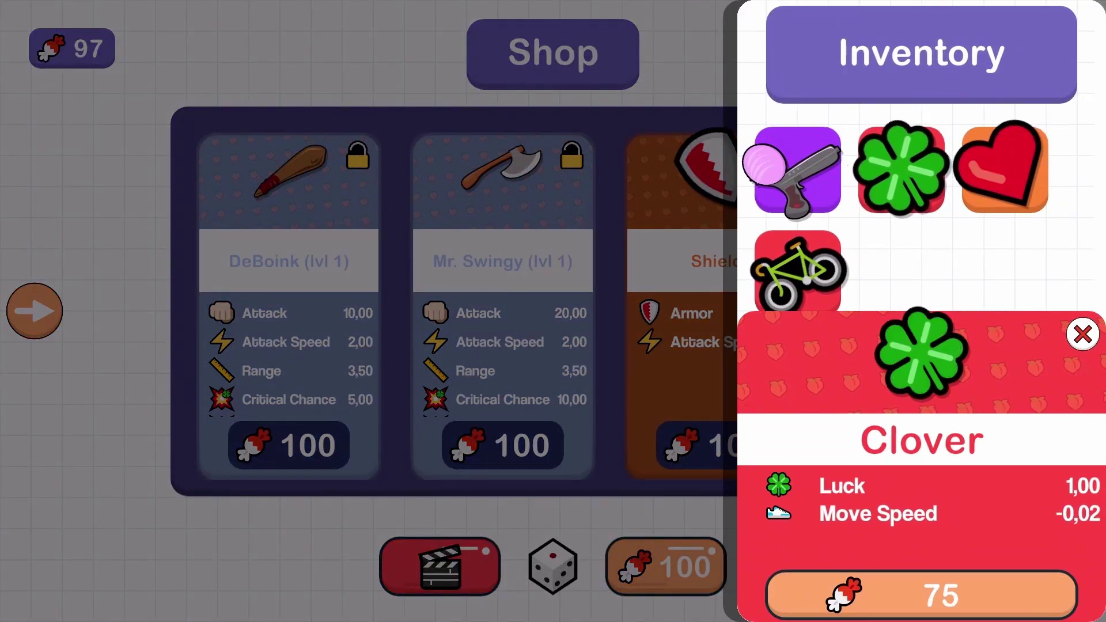
pyautogui.click(798, 170)
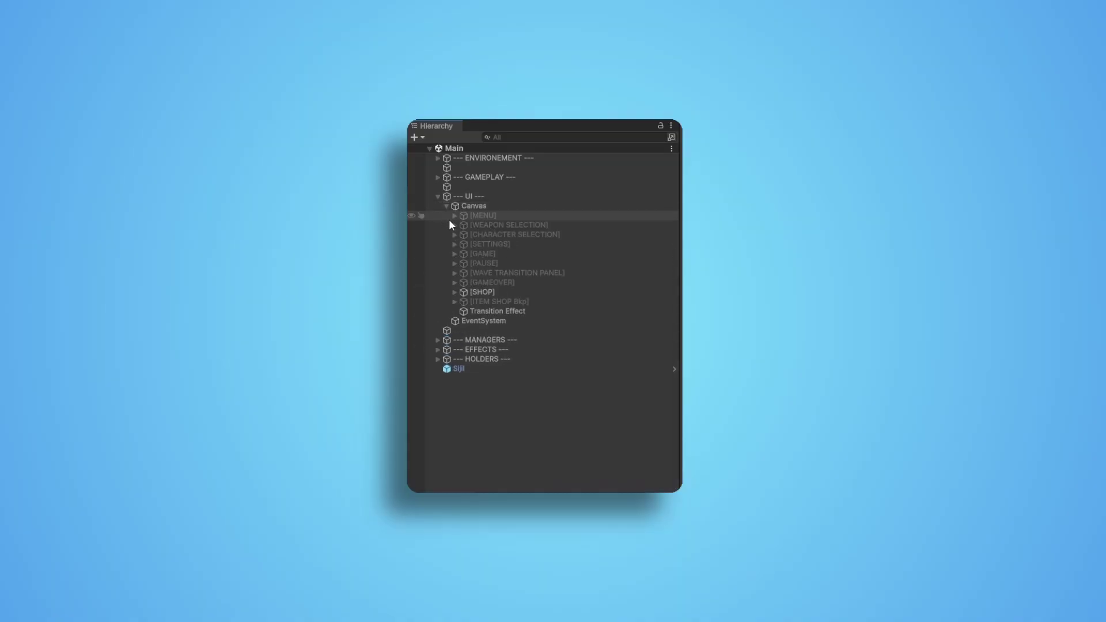
# Step: Expand [SHOP], Inventory Panel, Inventory Slide Panel and Container in the Hierarchy
pyautogui.click(455, 292)
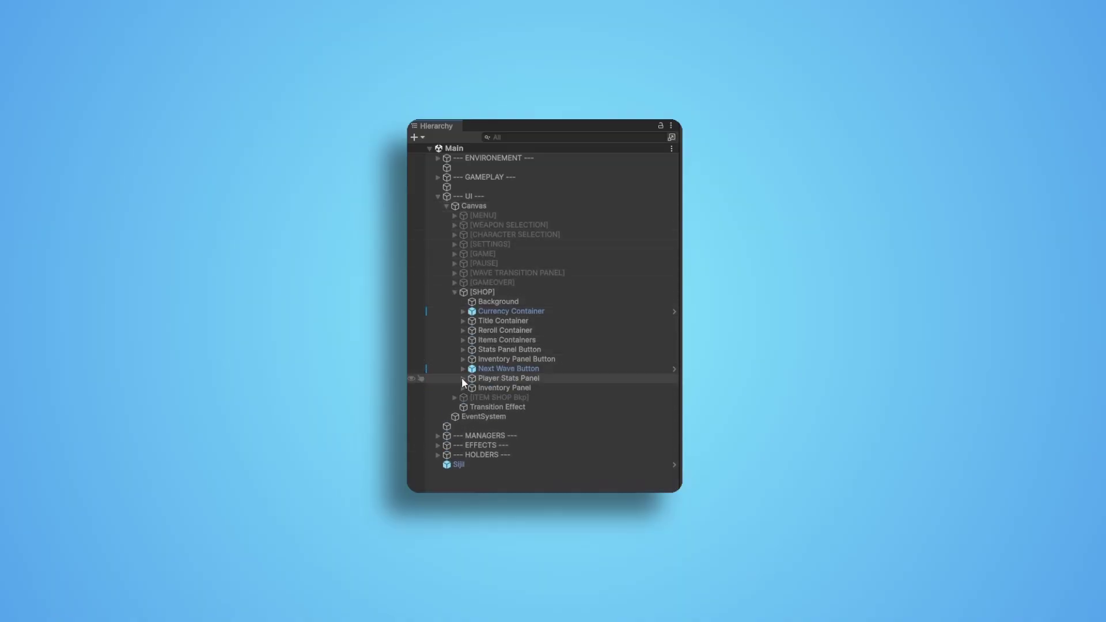
pyautogui.click(463, 388)
pyautogui.click(470, 407)
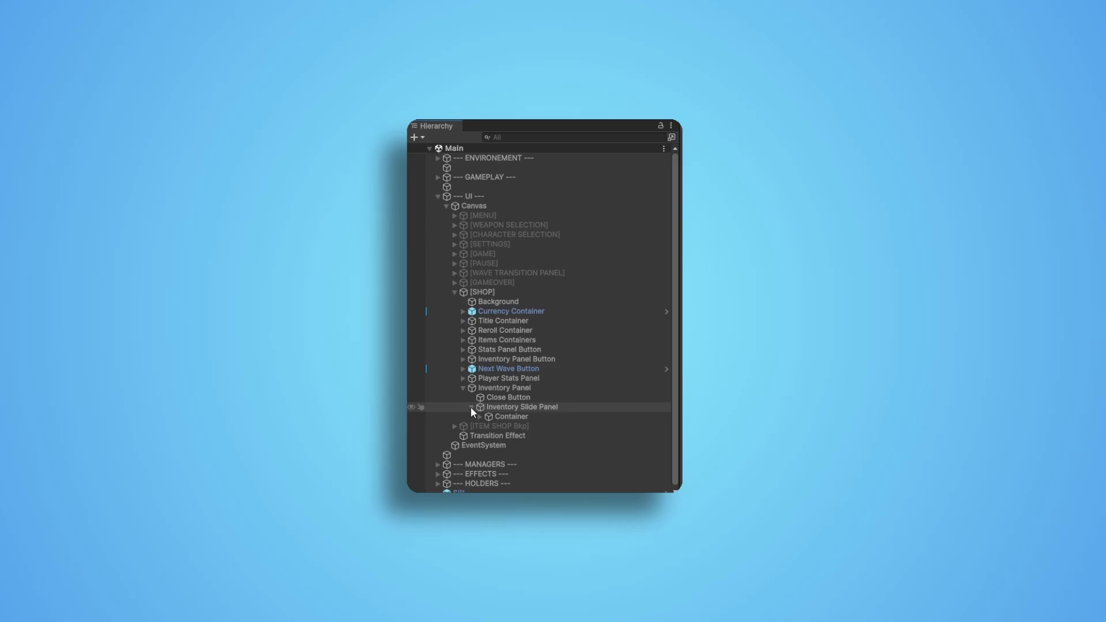
pyautogui.click(480, 416)
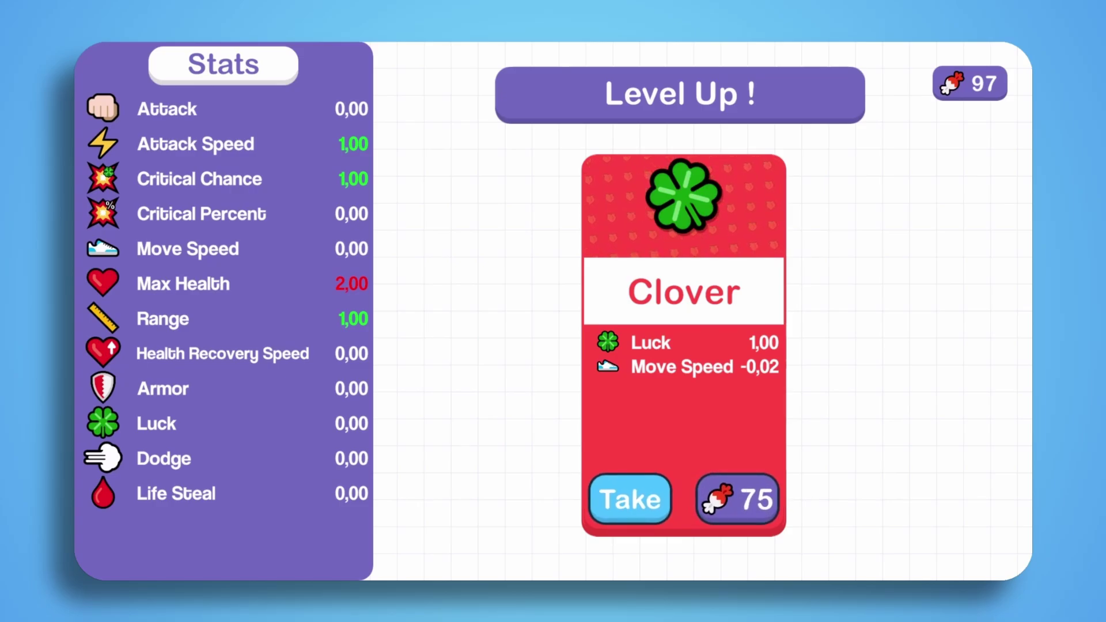
# Step: Take the Clover, Heart and Attack upgrade, then view the Bike's inventory details
pyautogui.press('Return')
pyautogui.press('Return')
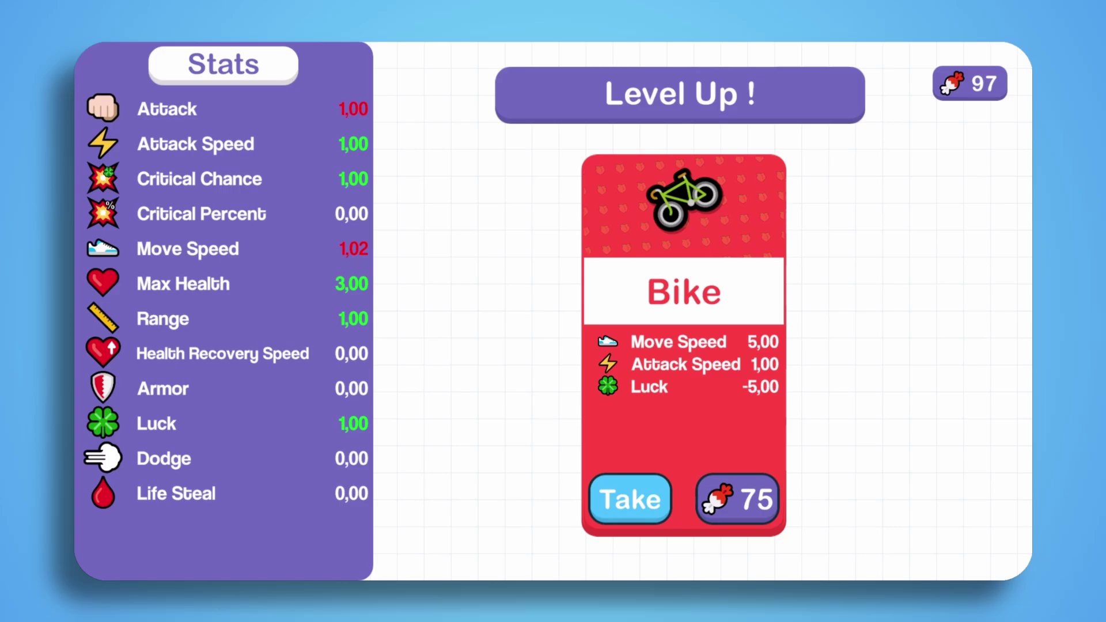
pyautogui.press('Return')
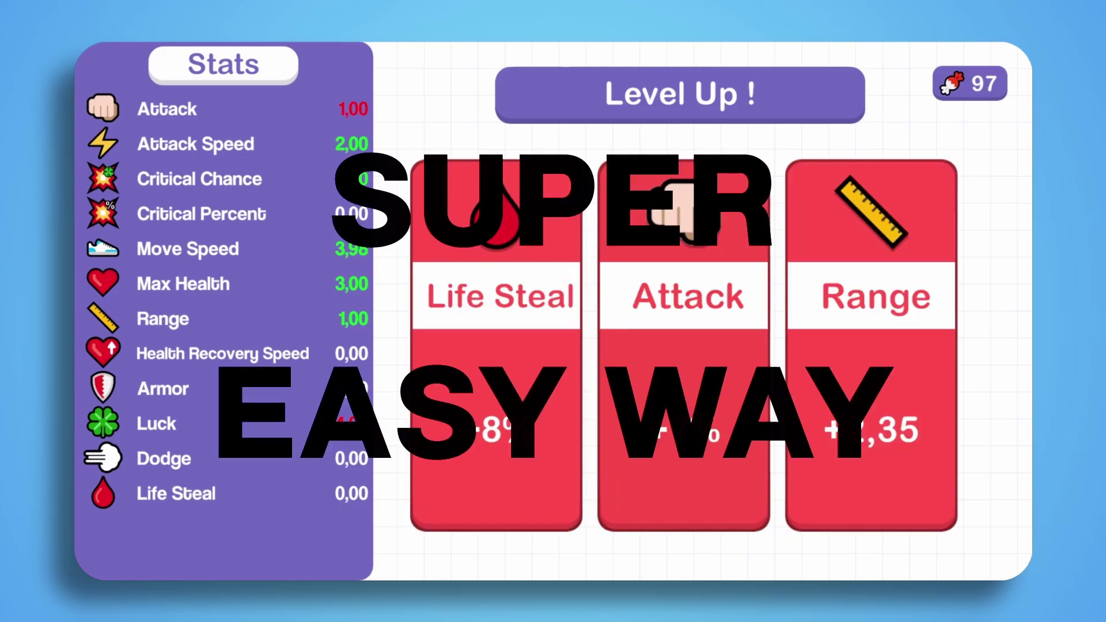
pyautogui.click(684, 345)
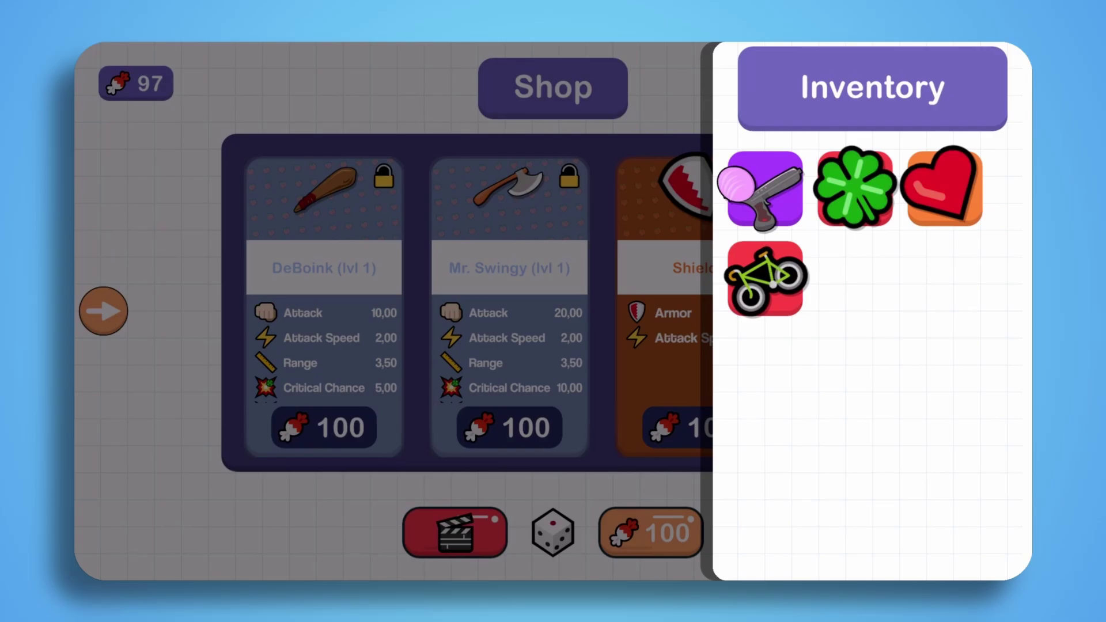
pyautogui.click(766, 278)
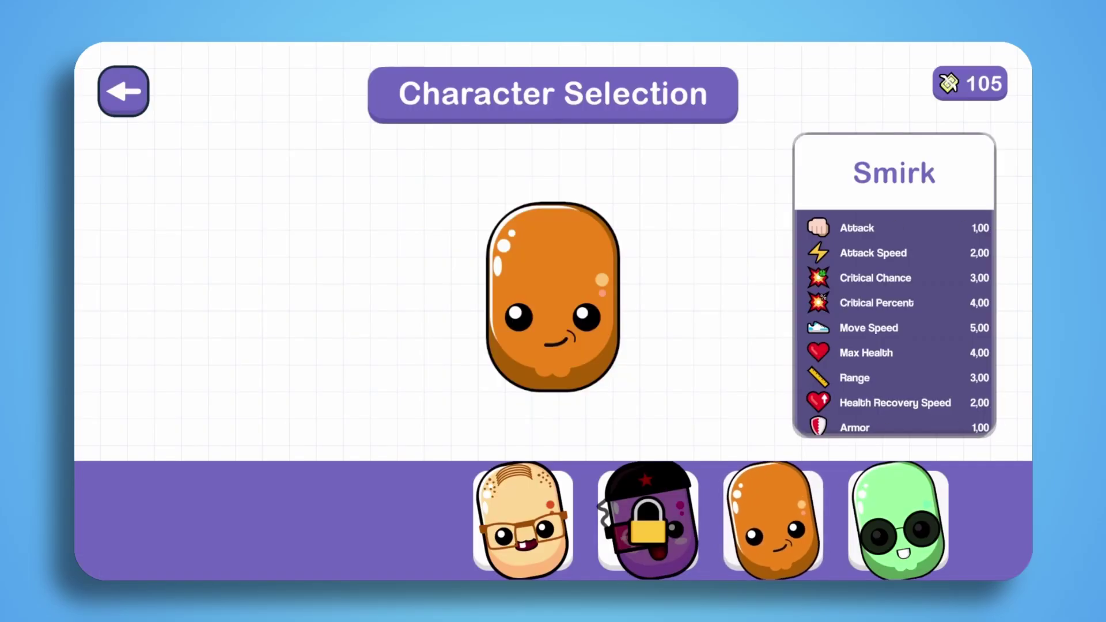
# Step: Preview the green sunglasses character, then the bald character with glasses
pyautogui.click(898, 519)
pyautogui.click(523, 519)
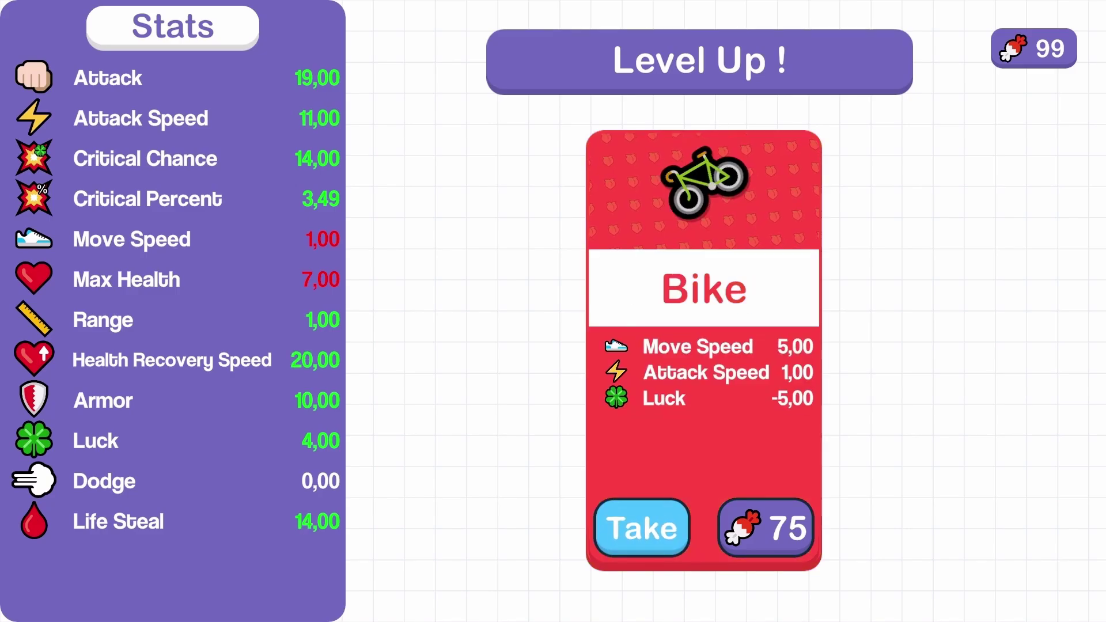
# Step: Take the Diamond item offered on the Level Up screen
pyautogui.click(642, 528)
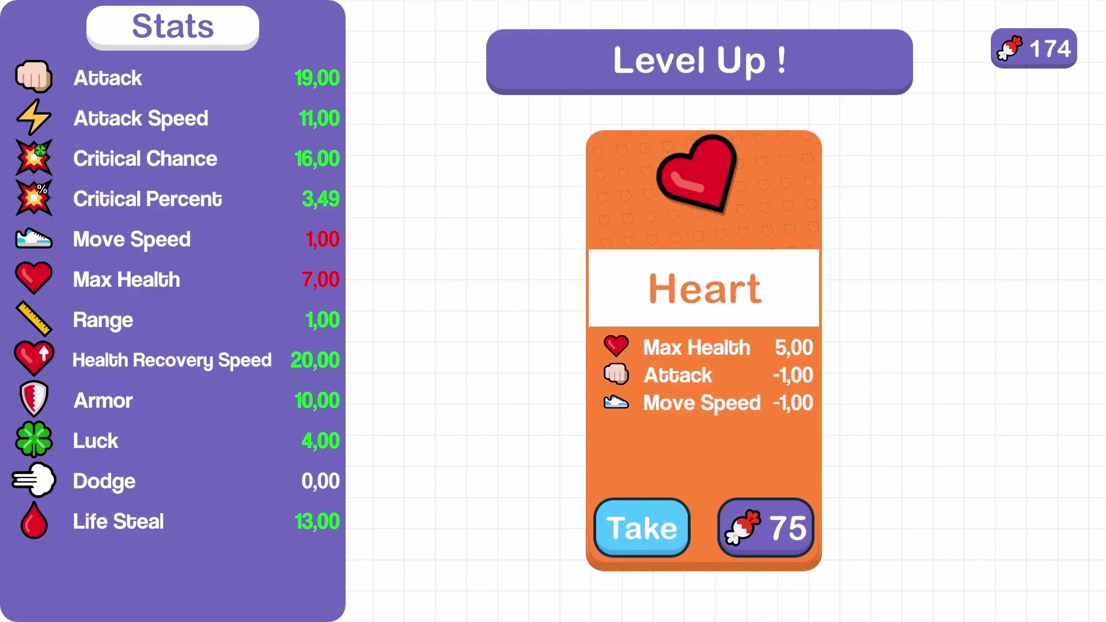